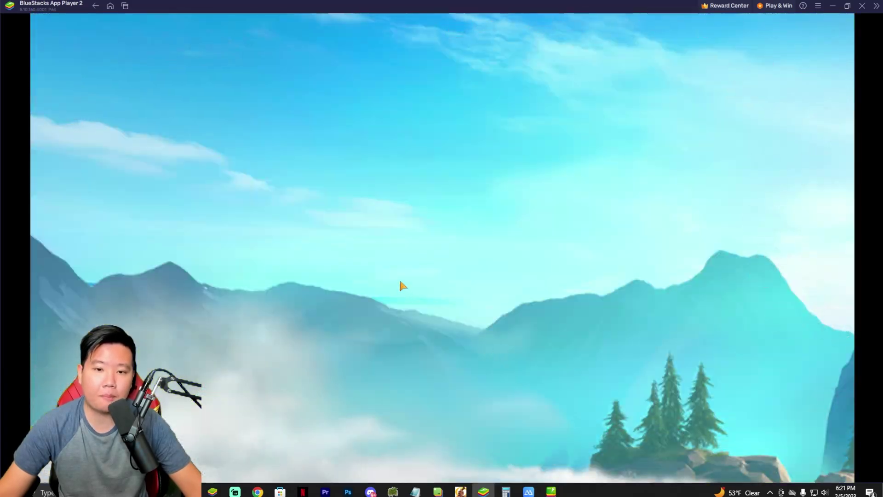
Step: Review the alliance war rallies, then centre the world map on the marching troop
click(410, 256)
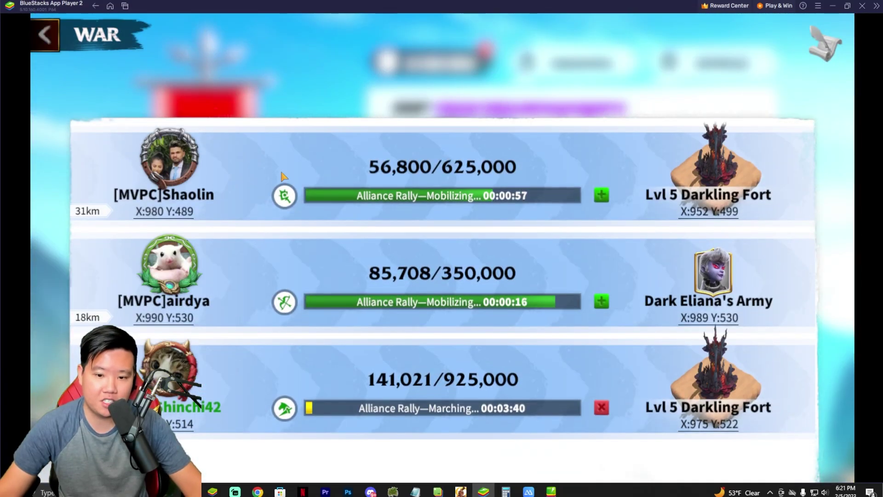
click(43, 33)
click(37, 33)
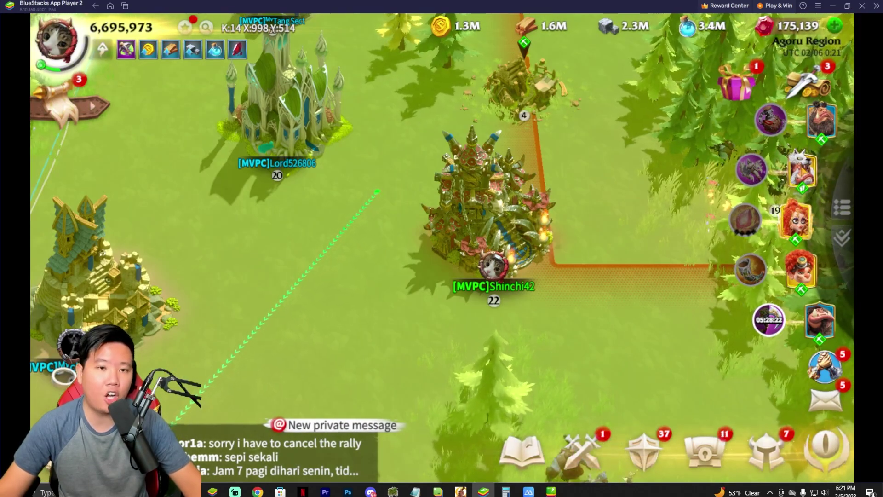
click(800, 171)
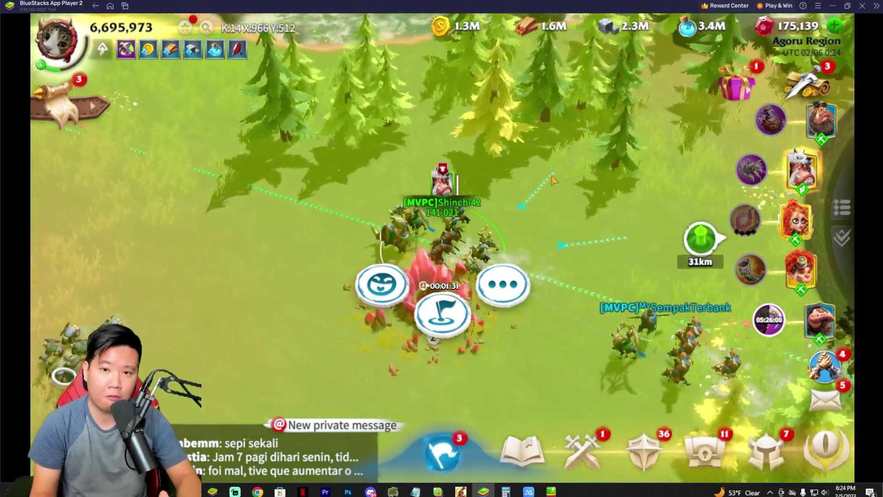
Step: Read the community.chat channel in Discord, then return to the Call of Dragons window
key(alt+Tab)
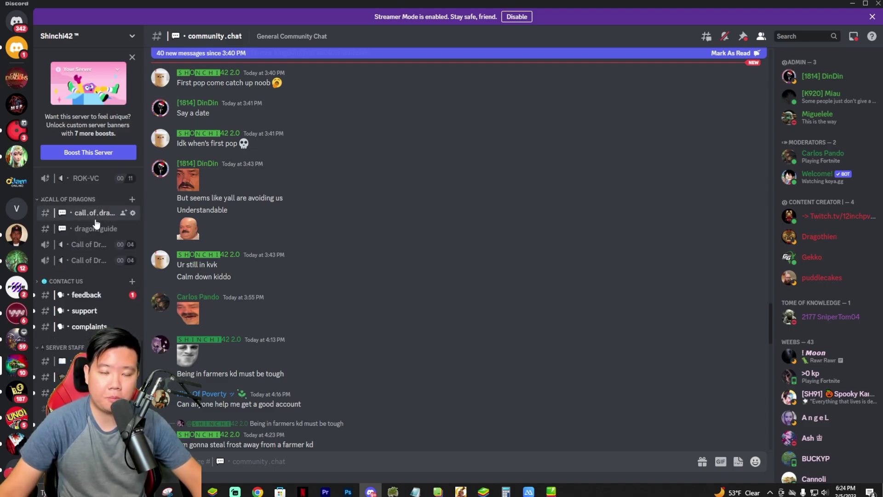
key(alt+Tab)
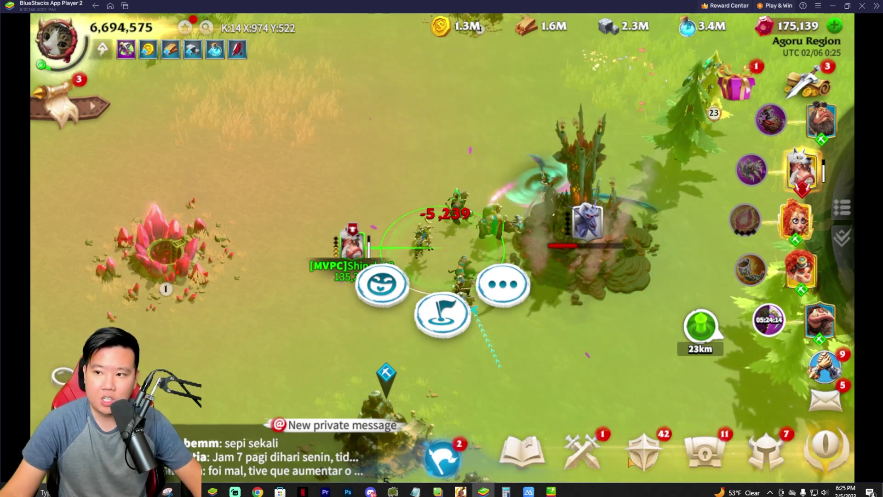
Step: Open the multi-instance manager from the sidebar and position it near the screen centre
click(877, 6)
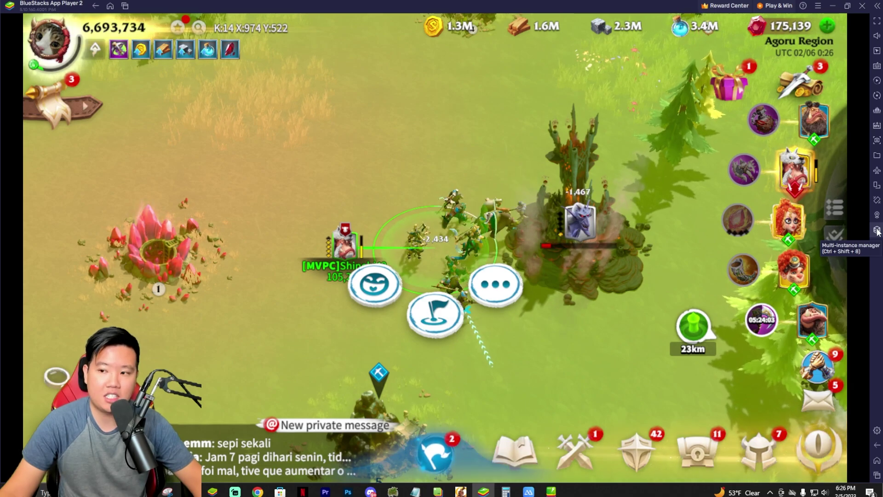
click(877, 231)
mouse_move(448, 140)
mouse_down()
mouse_move(236, 108)
mouse_move(182, 52)
mouse_move(204, 61)
mouse_up()
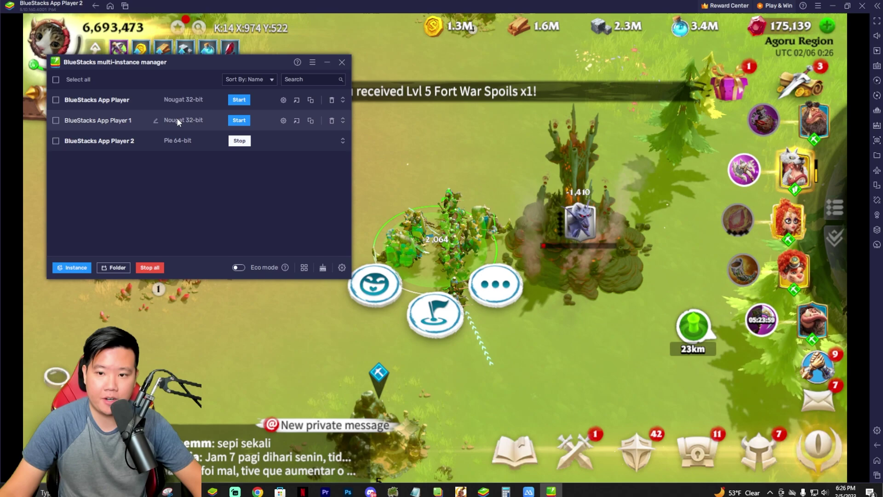
drag(113, 62, 324, 100)
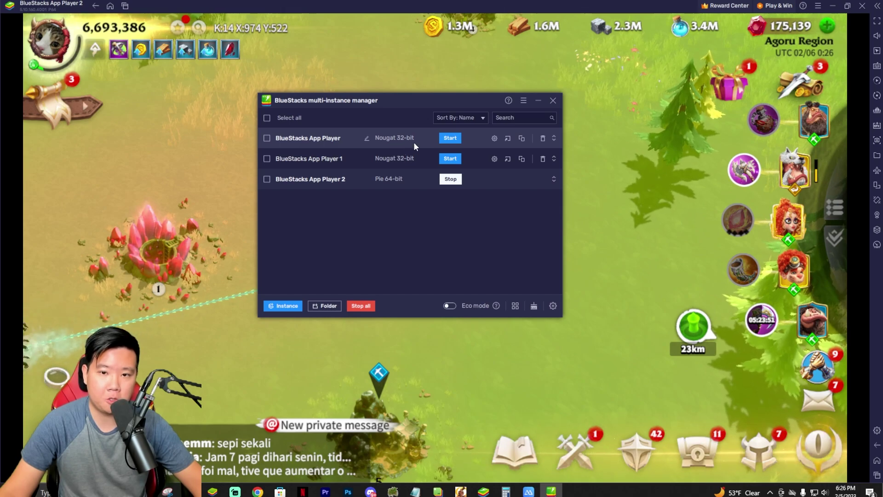
Step: Start the original Nougat App Player instance, then close its window
click(449, 139)
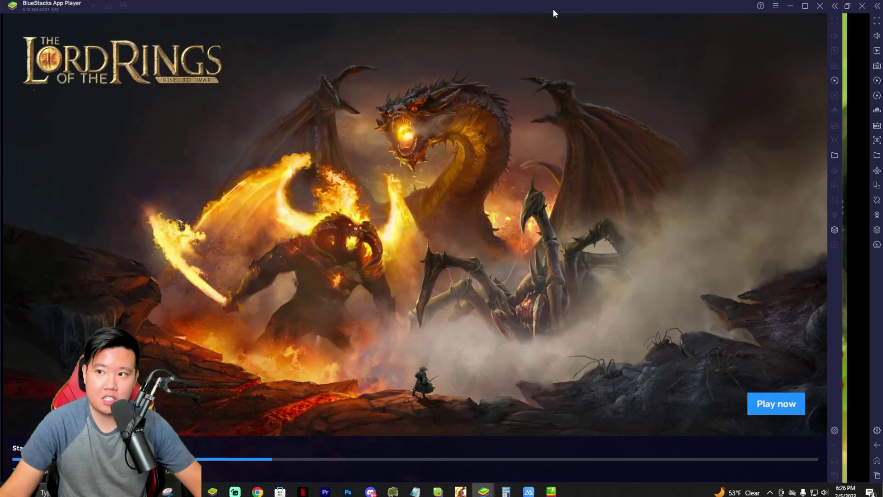
mouse_move(554, 9)
mouse_down()
mouse_move(567, 62)
mouse_move(583, 18)
mouse_move(555, 21)
mouse_move(563, 24)
mouse_up()
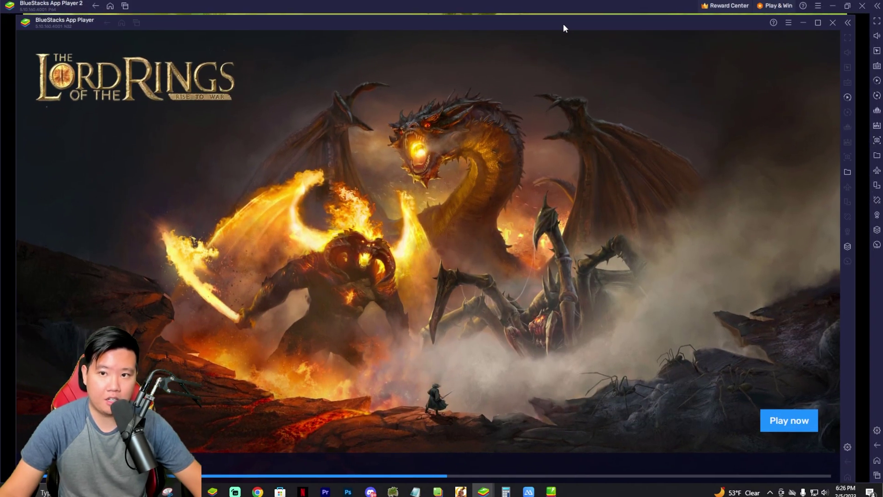
double_click(563, 24)
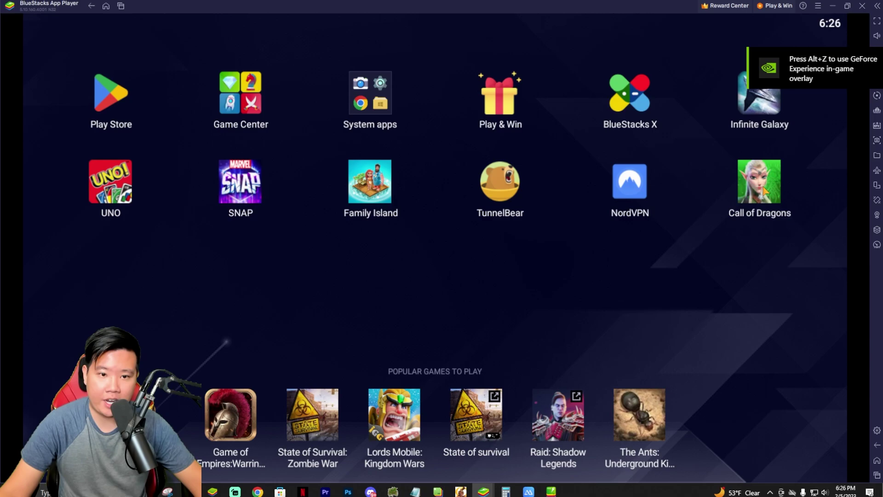
click(856, 13)
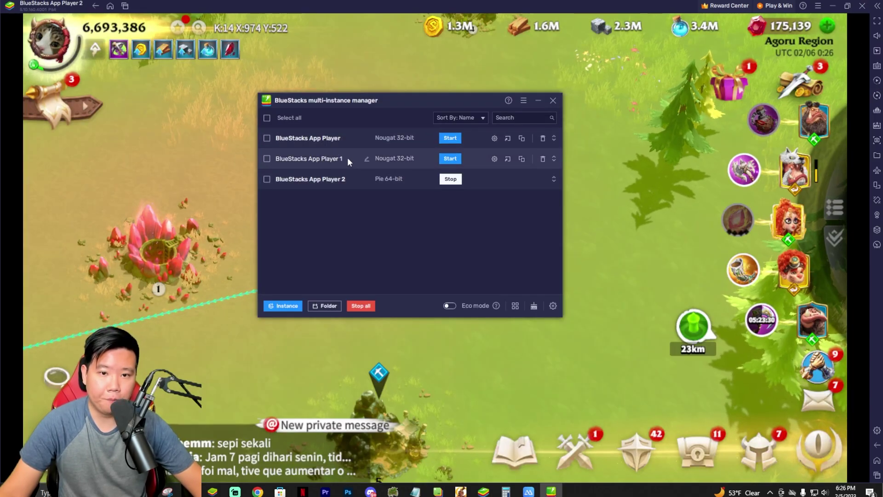
Step: Begin a fresh instance with Android Pie 64-bit as the version
click(283, 306)
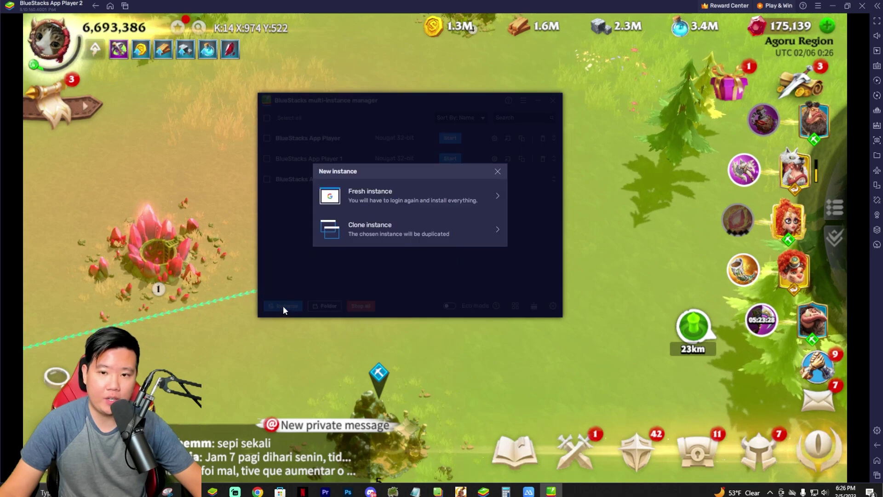
click(424, 195)
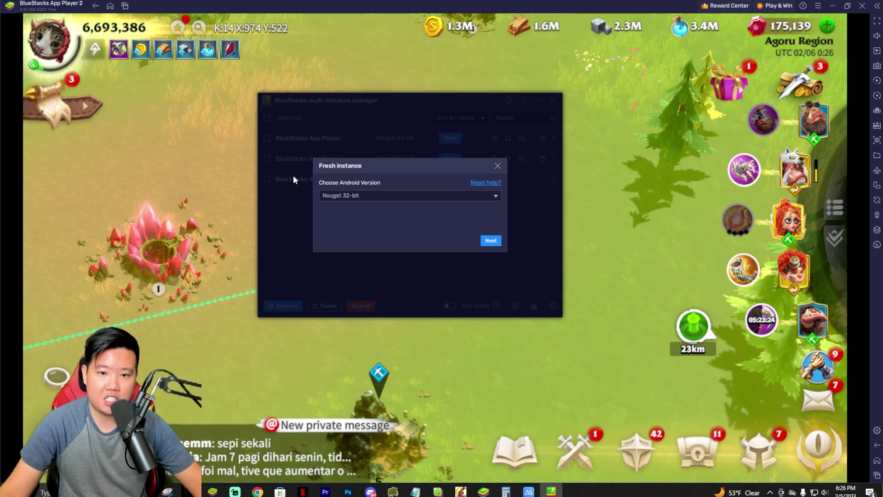
click(347, 195)
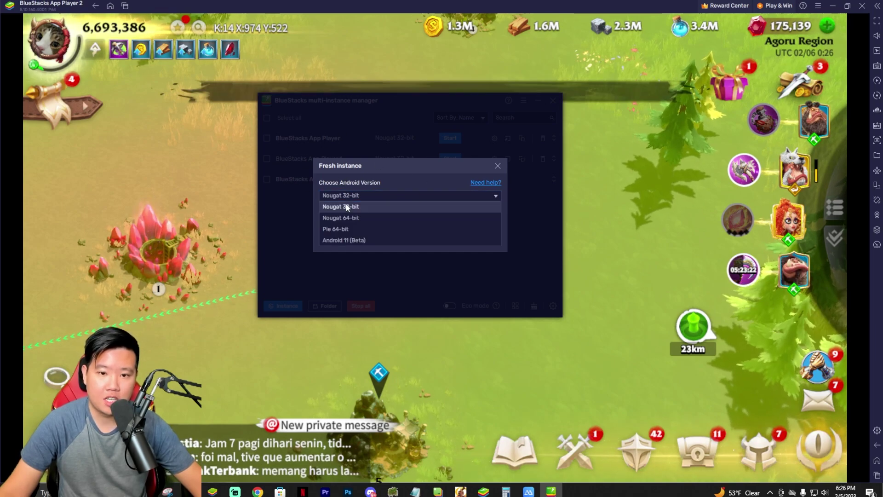
click(349, 230)
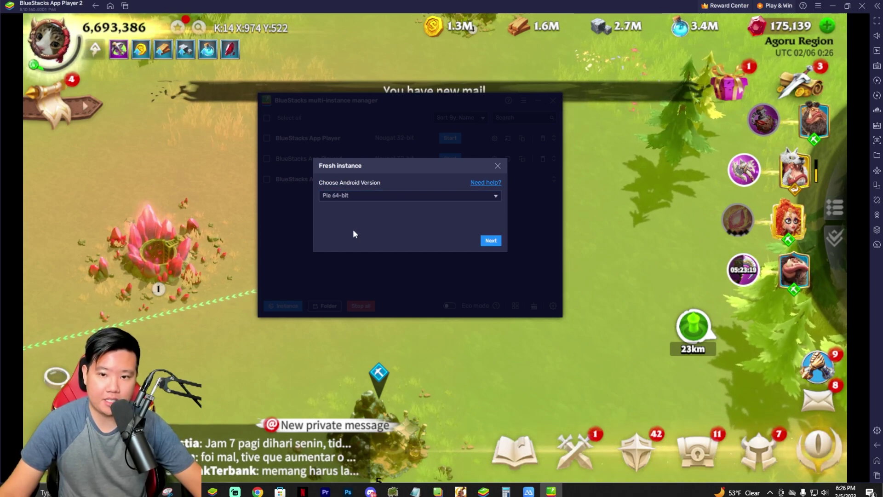
click(492, 241)
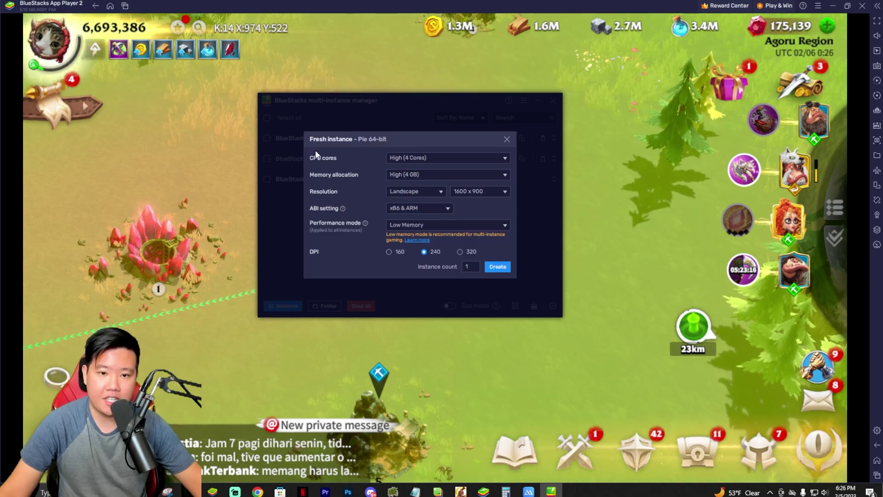
Step: Keep High (4 Cores) CPU and 320 DPI, then close the setup and instance manager
click(407, 157)
click(410, 153)
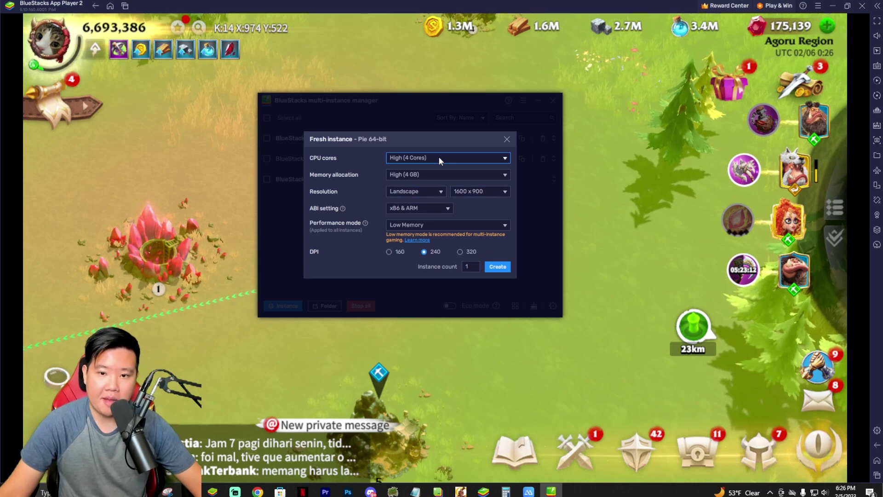
click(464, 253)
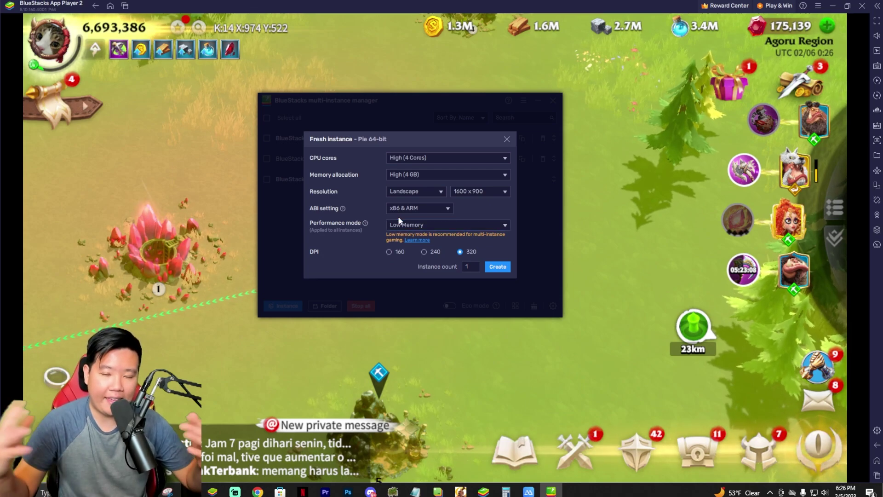
click(470, 224)
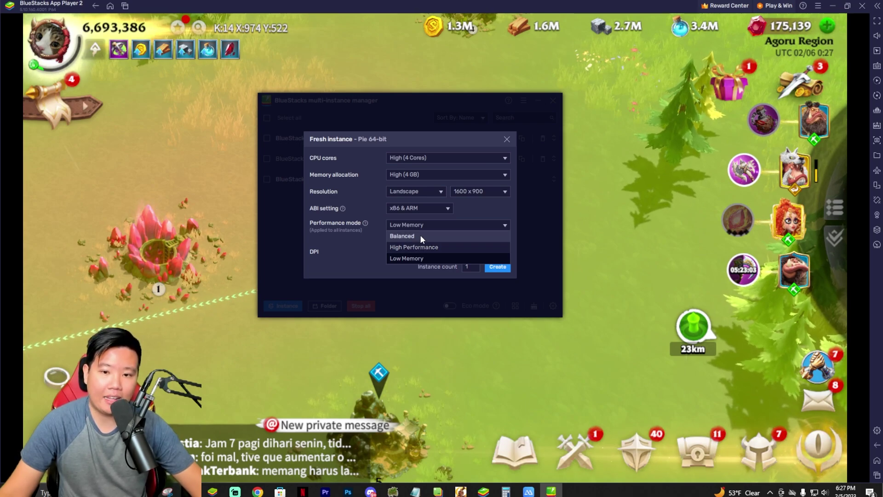
click(472, 209)
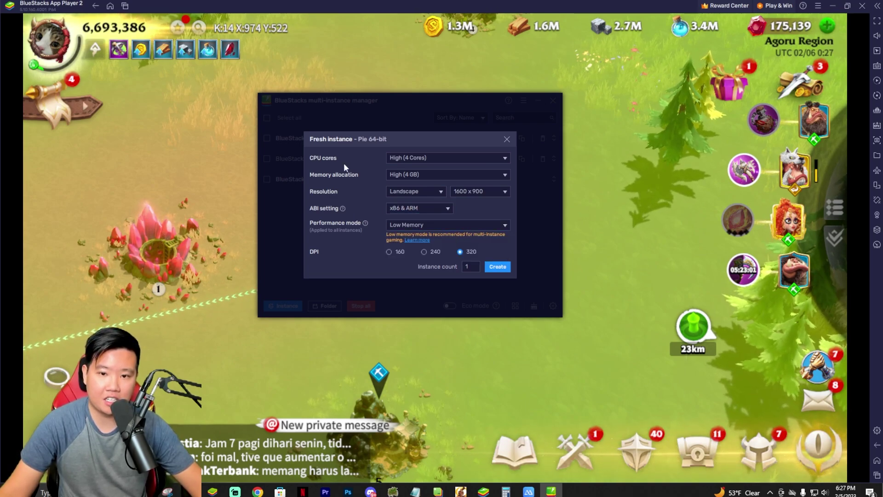
click(506, 138)
click(552, 100)
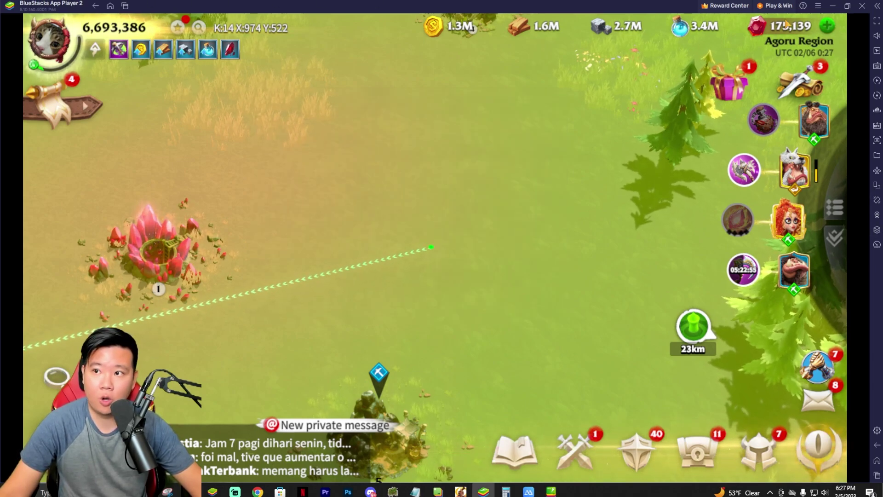
Step: Open the app player settings and discard the unsaved changes
click(818, 6)
click(804, 19)
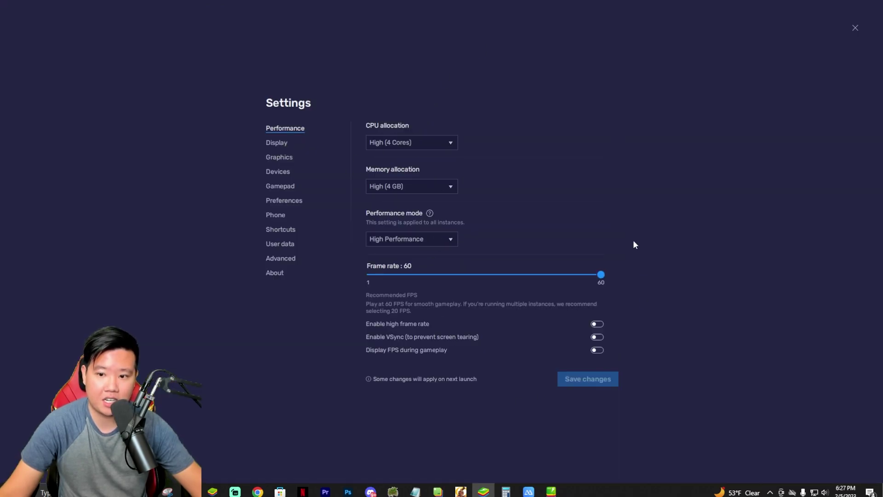
click(279, 144)
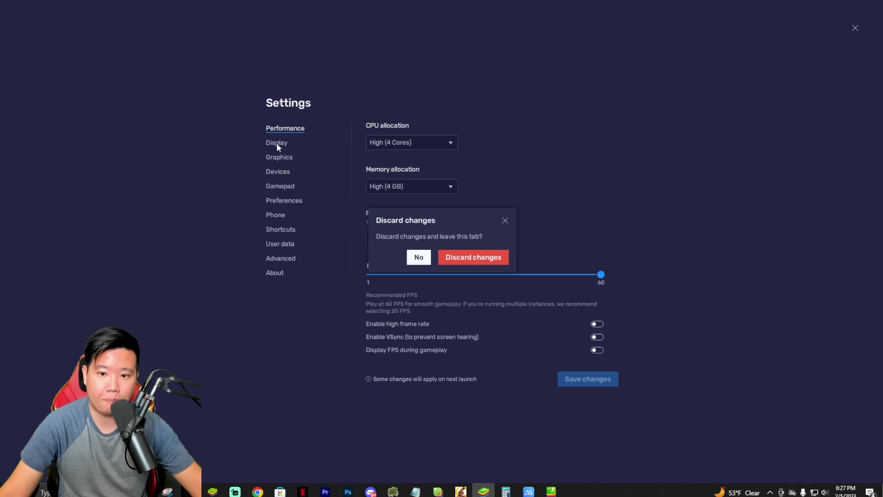
click(463, 262)
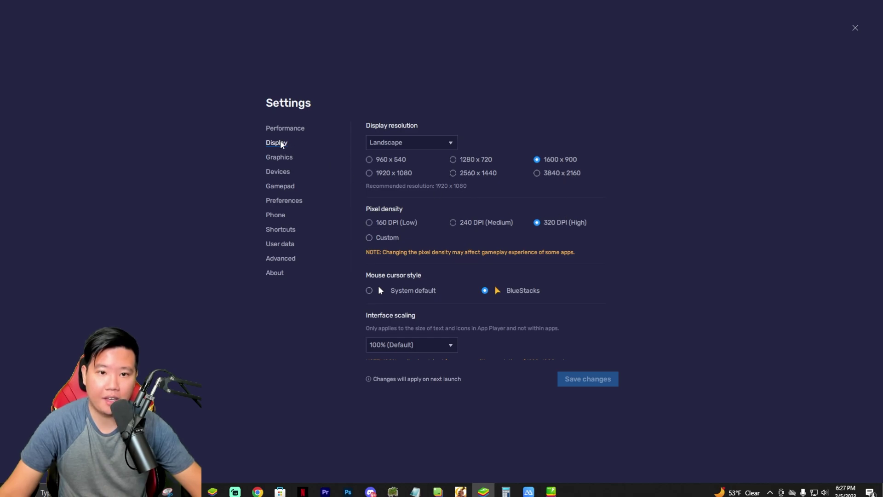
Step: Look over the Graphics, Devices, Gamepad and Preferences settings pages
click(286, 158)
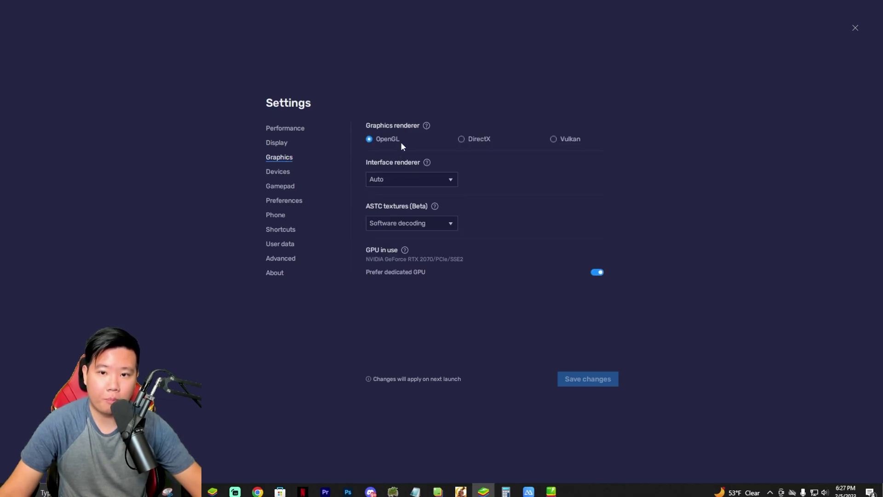
click(280, 174)
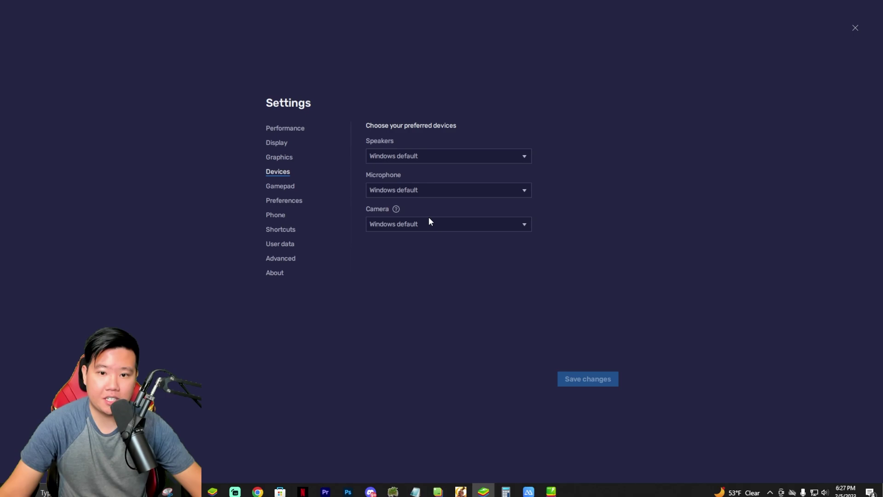
click(280, 186)
click(287, 200)
click(282, 187)
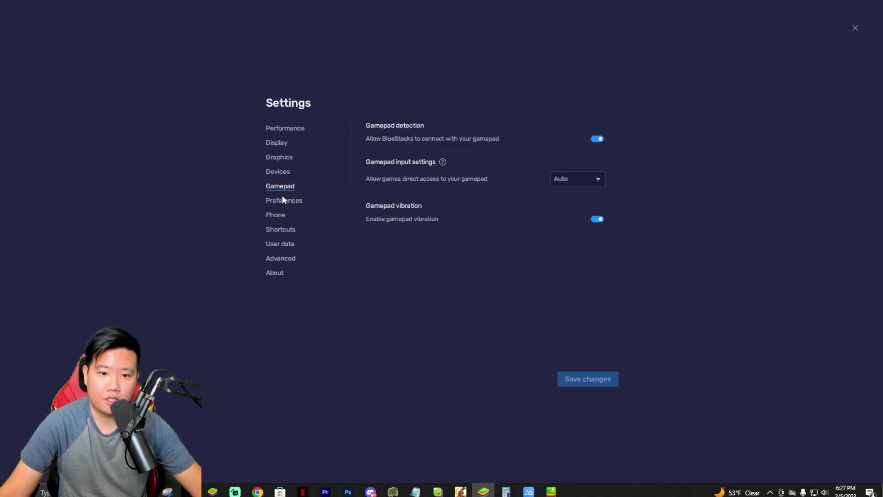
click(282, 202)
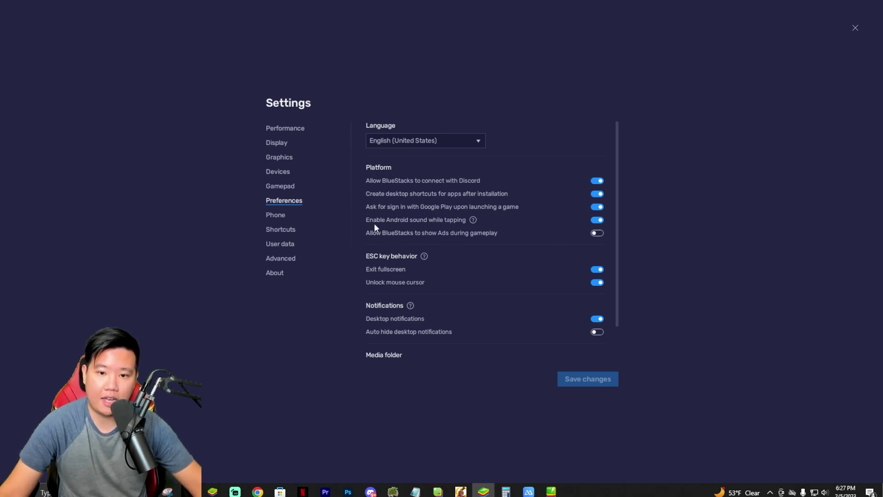
Step: Leave in-game ads off and look over the Phone, Shortcuts and User data pages
click(597, 233)
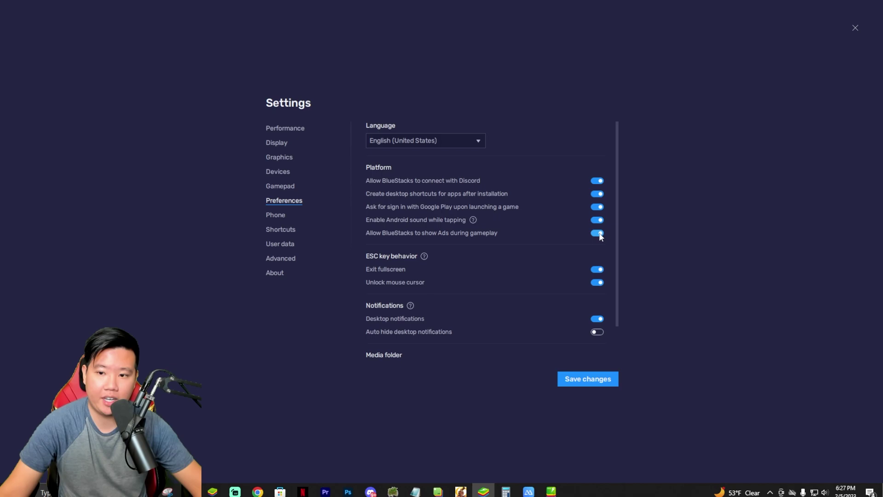
click(601, 234)
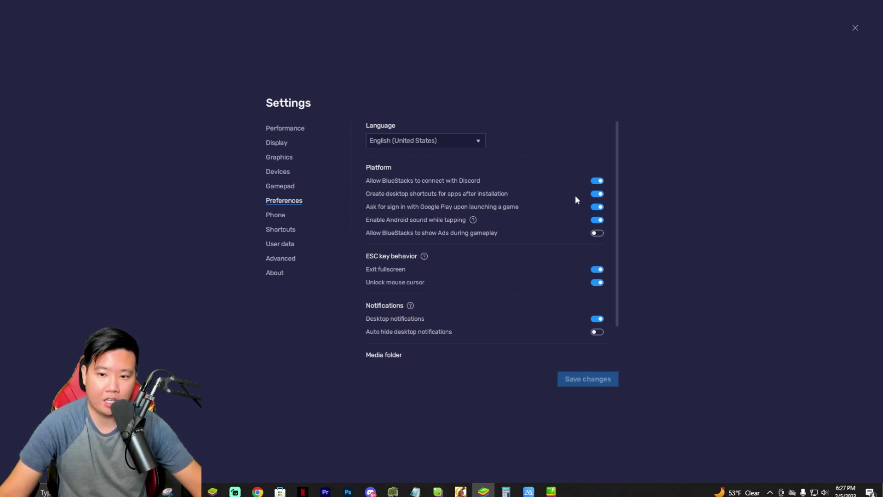
click(277, 215)
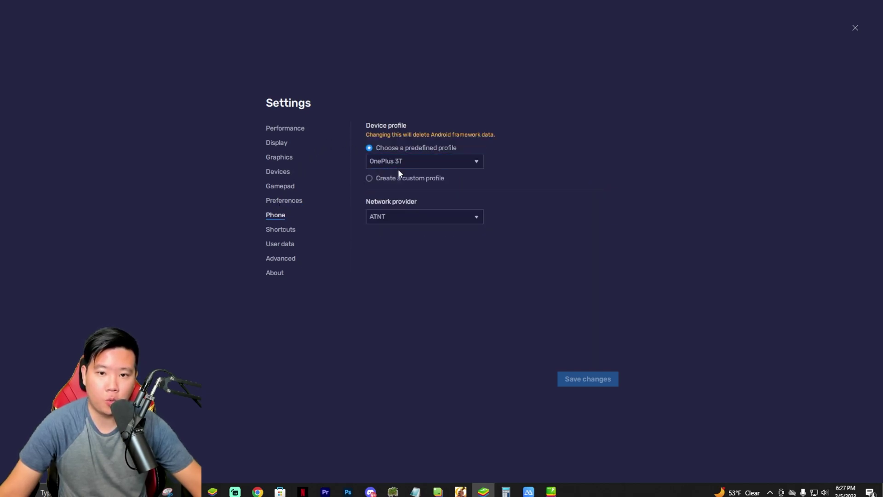
click(289, 229)
click(280, 244)
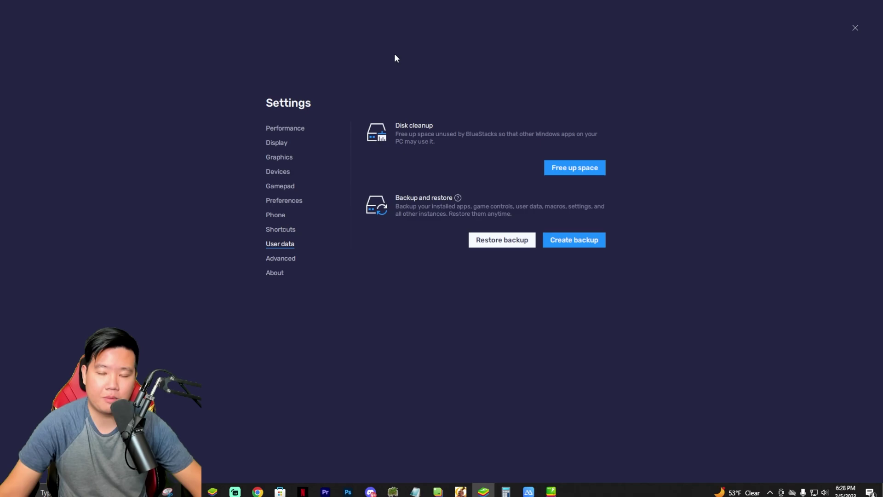
click(294, 232)
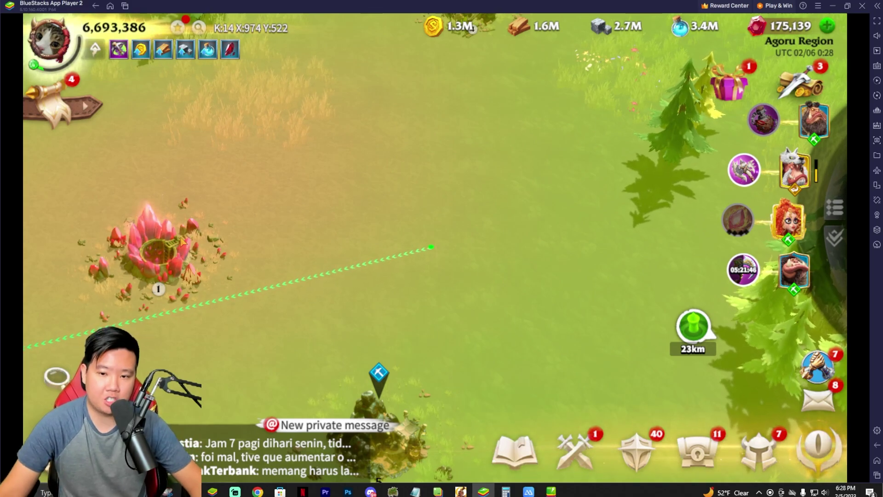
Step: Centre on the marching army and zoom out and back in around the Hydra Lair
click(744, 171)
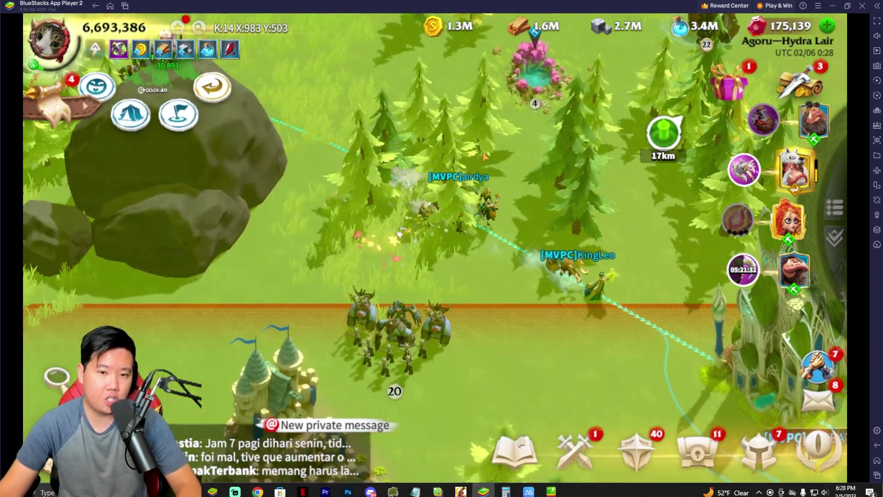
scroll(503, 180, down, 5)
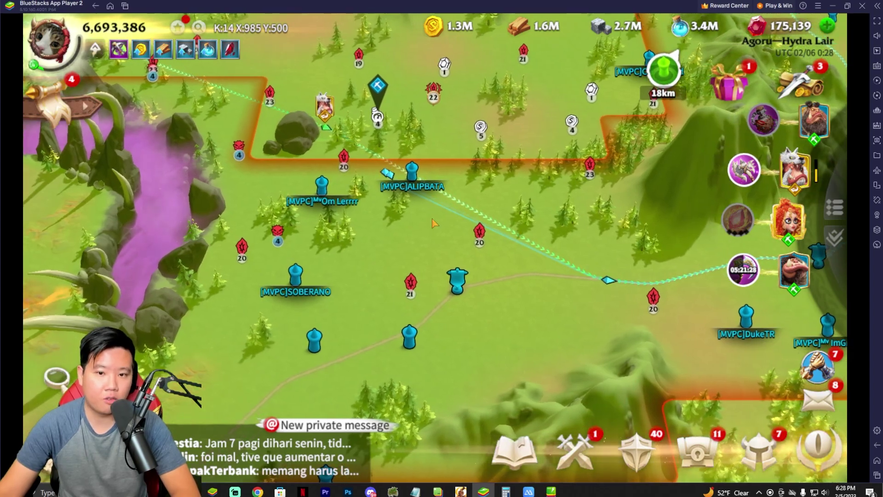
scroll(440, 219, up, 2)
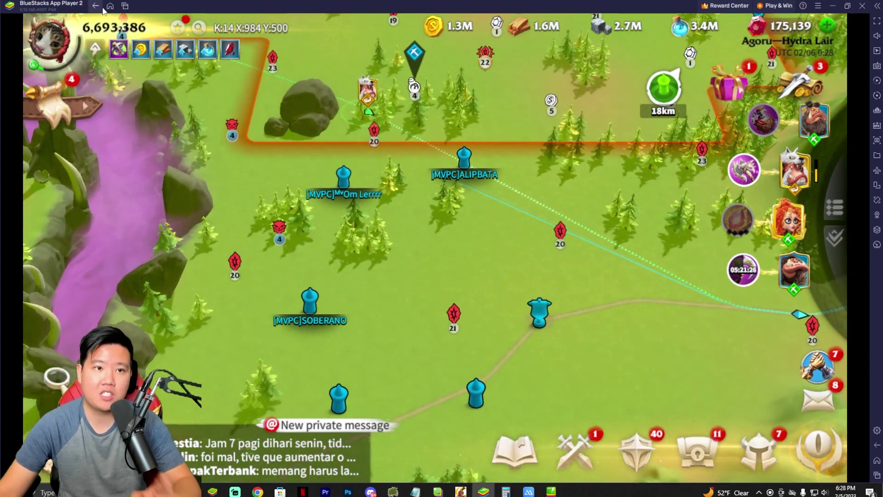
Step: Close Call of Dragons from recent apps and relaunch it from the home screen
click(125, 7)
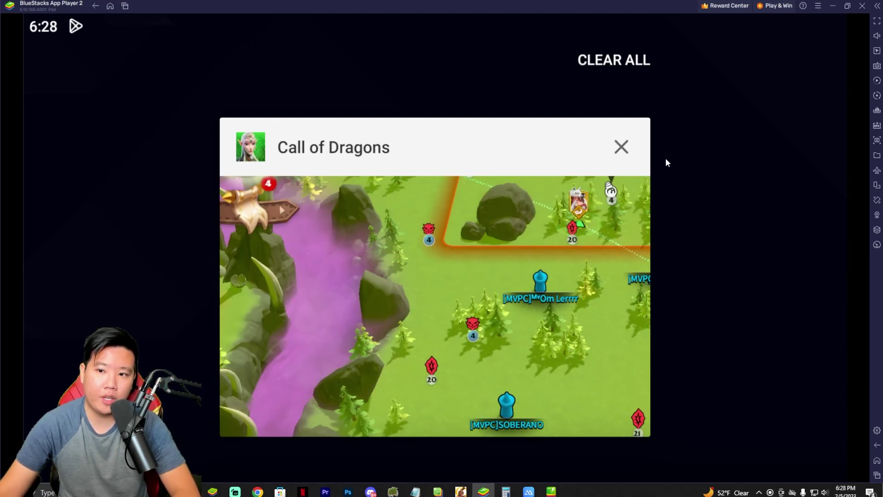
click(621, 146)
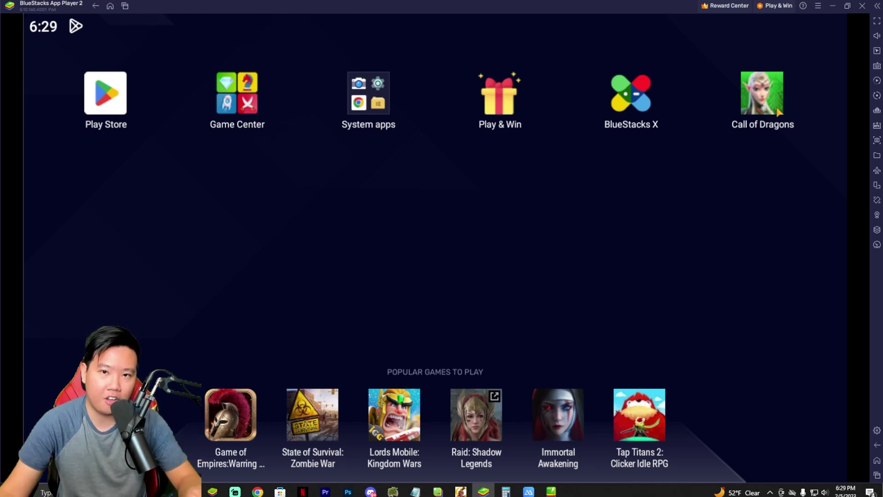
click(777, 99)
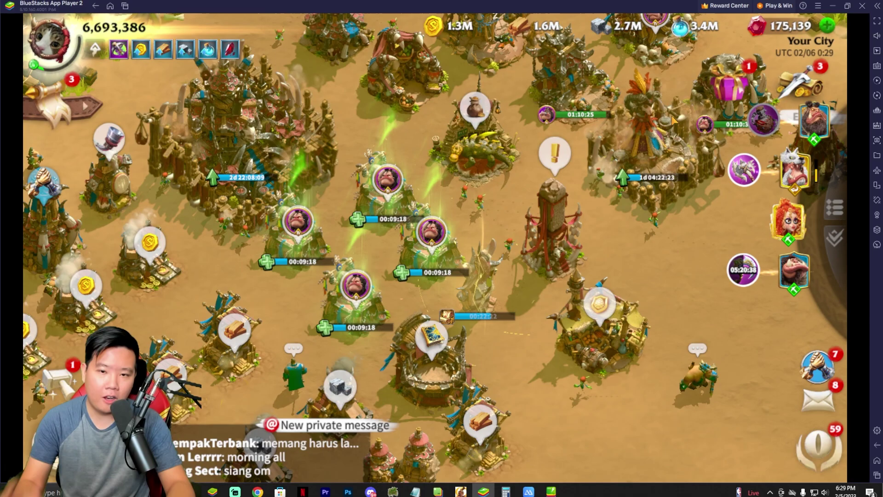
Step: Switch from the city view to the Agoru Region world map
click(432, 272)
scroll(640, 310, down, 3)
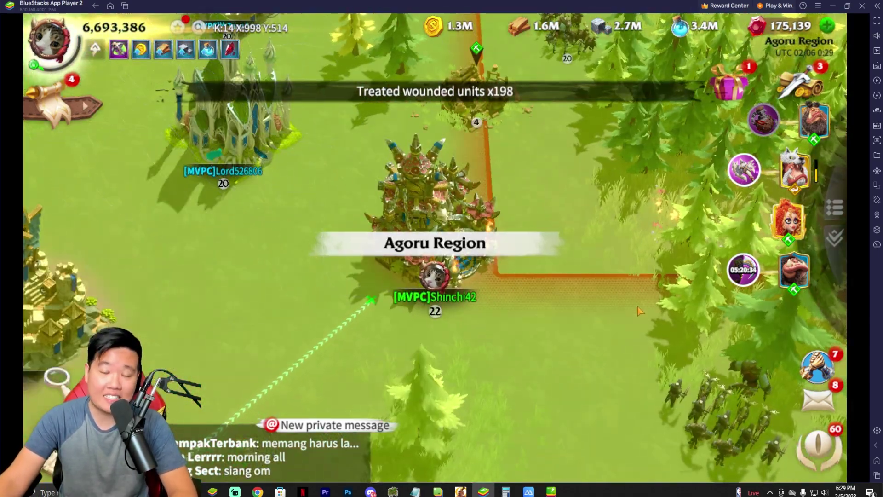